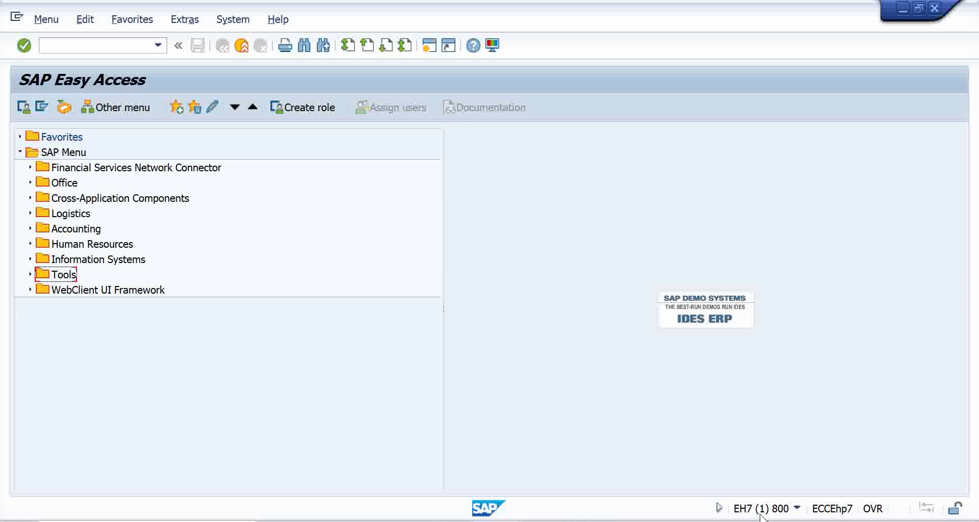
# Create an additional session and place its restored, narrowed window beside the other session's menu tree.
pyautogui.click(726, 366)
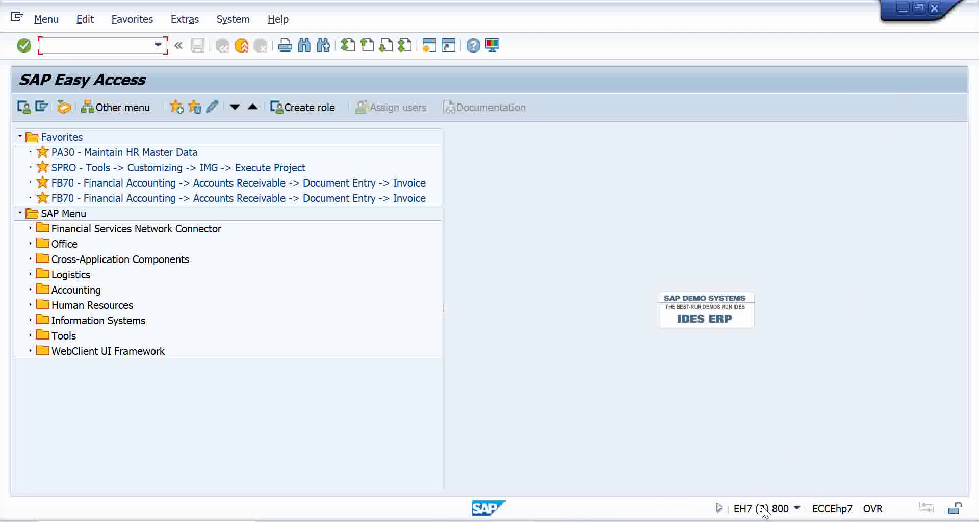
pyautogui.click(430, 46)
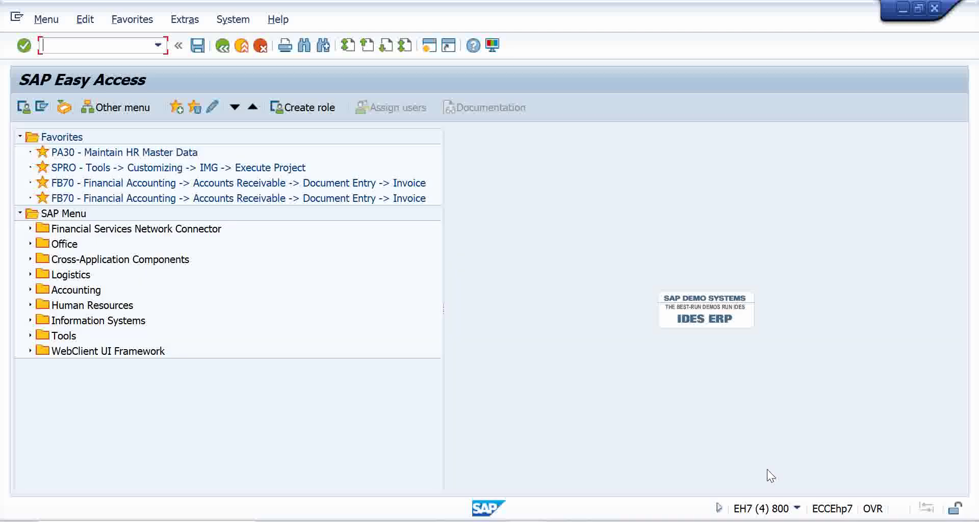
pyautogui.click(915, 10)
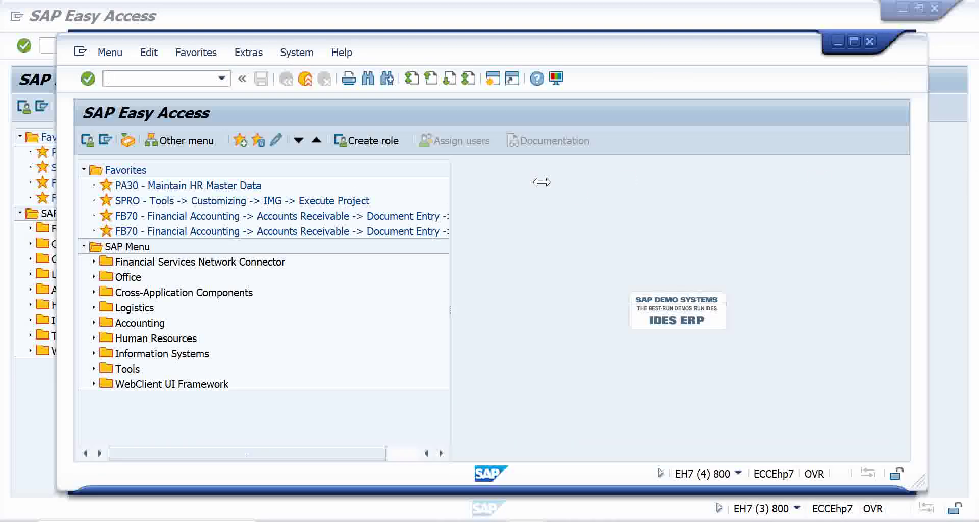
pyautogui.moveTo(928, 185); pyautogui.dragTo(476, 185)
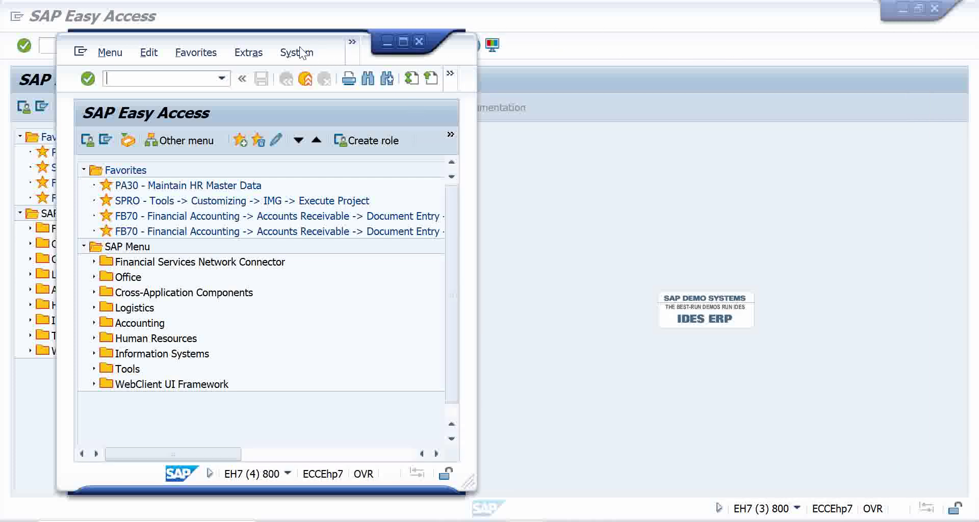
pyautogui.moveTo(304, 35); pyautogui.dragTo(728, 54)
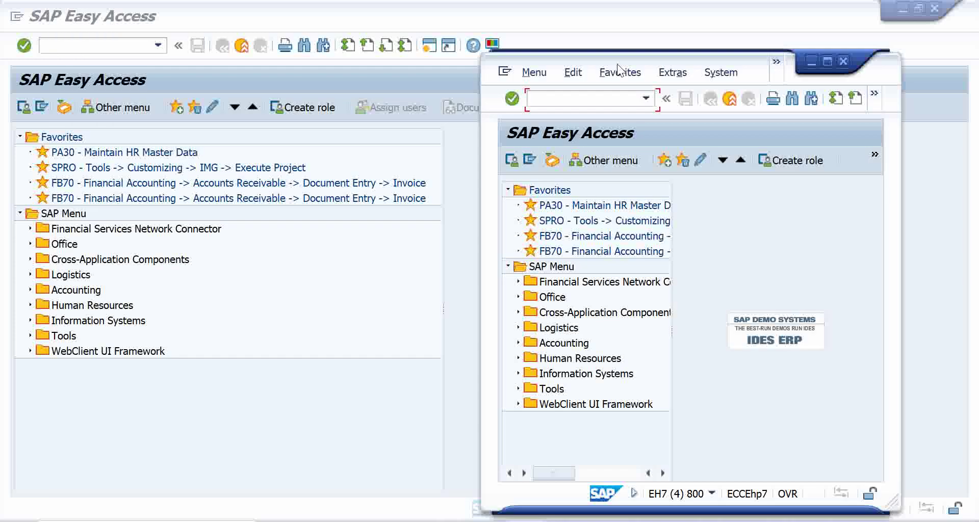
# Restore the other session windows from full screen and narrow the session 1 window to about half its width.
pyautogui.click(963, 72)
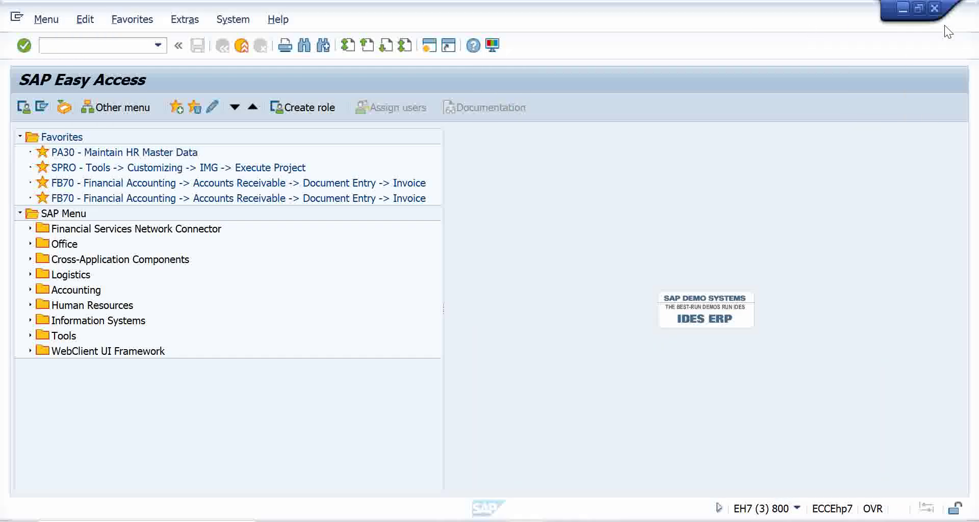
pyautogui.click(918, 8)
pyautogui.click(918, 9)
pyautogui.click(921, 9)
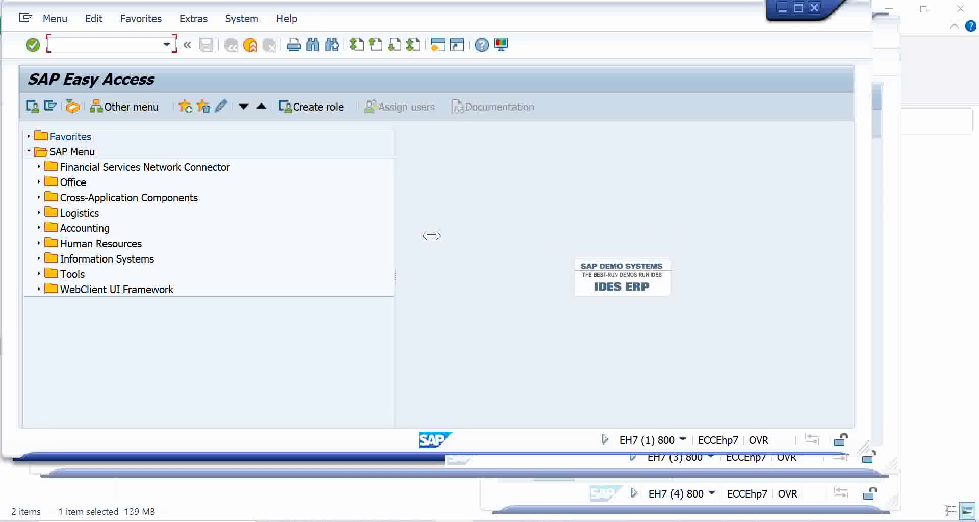
pyautogui.moveTo(431, 236); pyautogui.dragTo(433, 235)
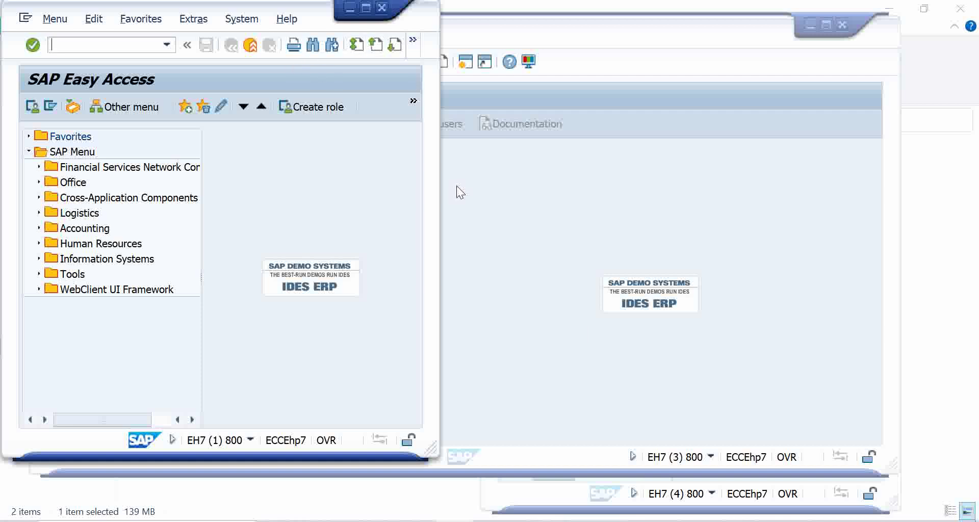
# Close sessions 1 and 3, and show session 4 full screen with File Explorer minimized.
pyautogui.click(382, 7)
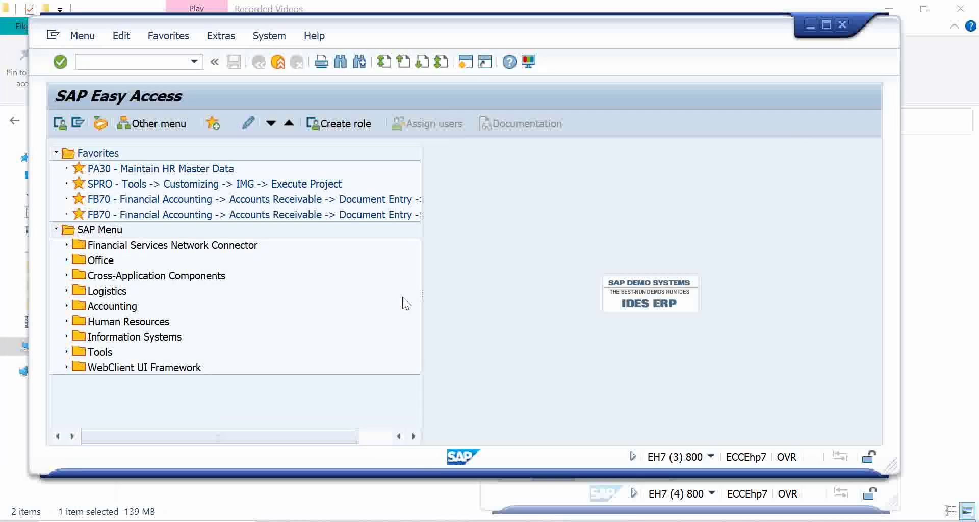
pyautogui.click(842, 25)
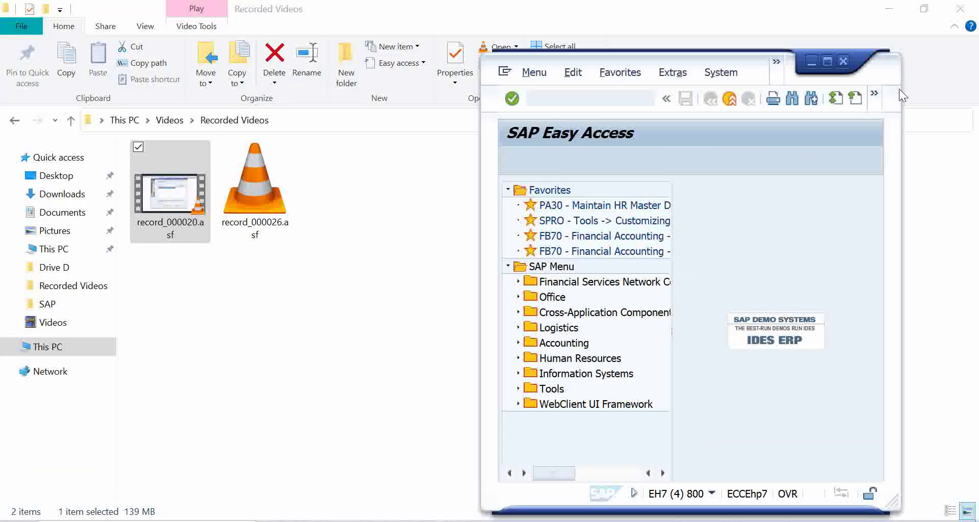
pyautogui.click(889, 9)
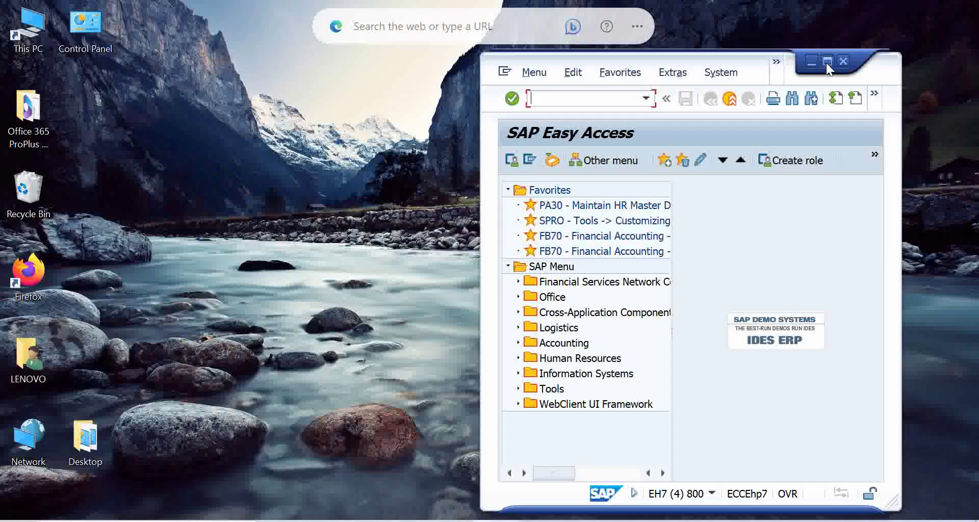
pyautogui.click(827, 62)
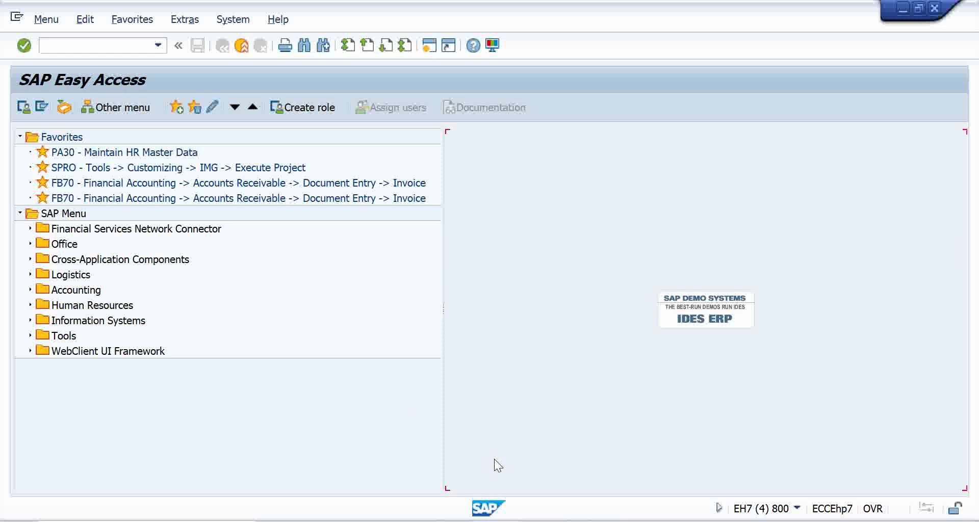
# Open the FB70 customer invoice transaction from the favorites with company code 0000.
pyautogui.doubleClick(338, 185)
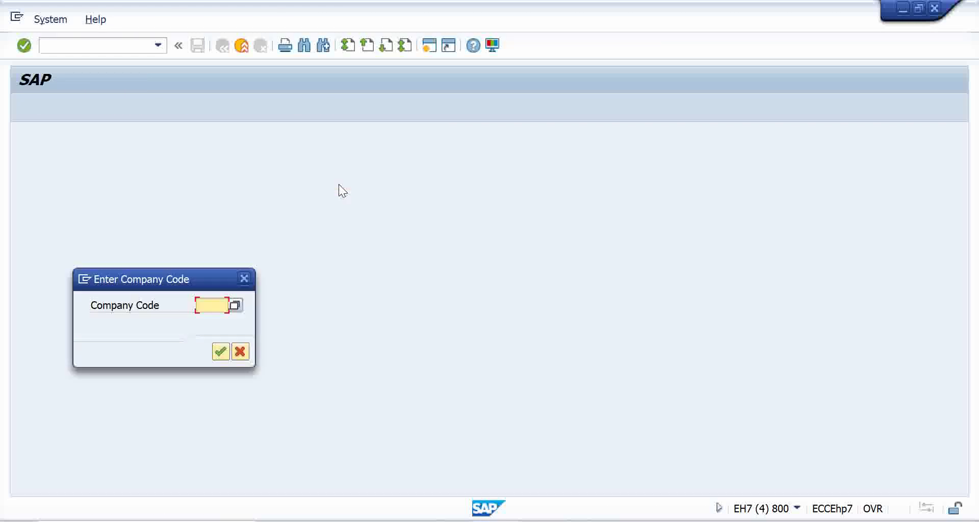
pyautogui.write('0000')
pyautogui.press('Return')
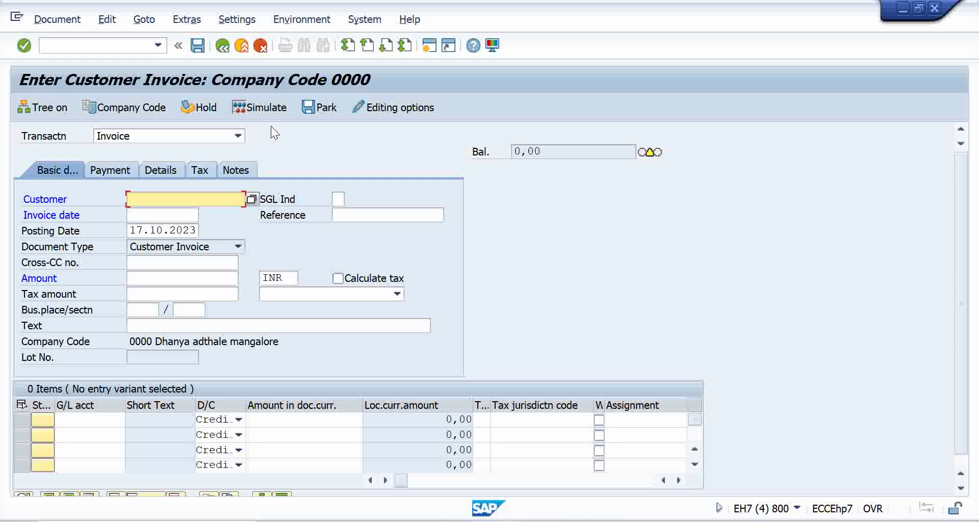
# Try to call transaction FB70 from within the invoice entry screen without a command prefix.
pyautogui.click(100, 46)
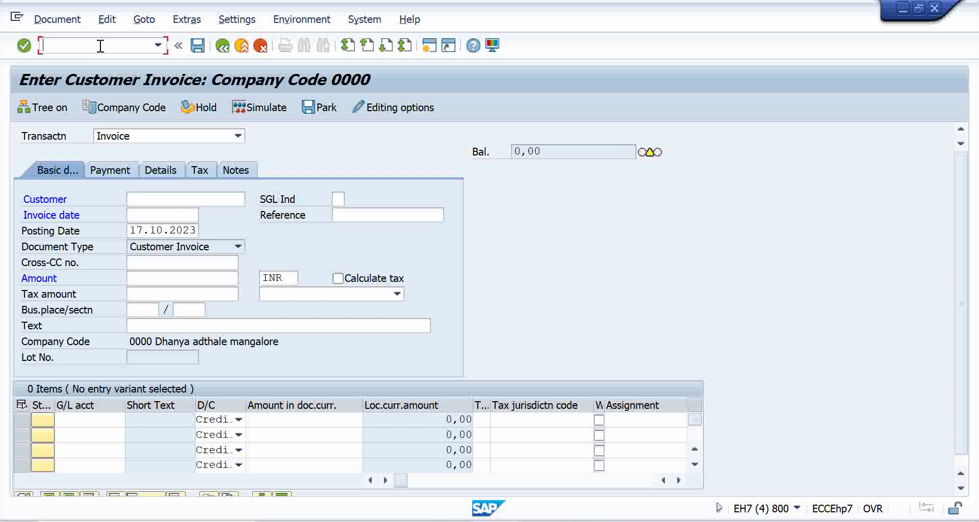
pyautogui.write('FN')
pyautogui.press('BackSpace')
pyautogui.write('B70')
pyautogui.press('Return')
pyautogui.press('Return')
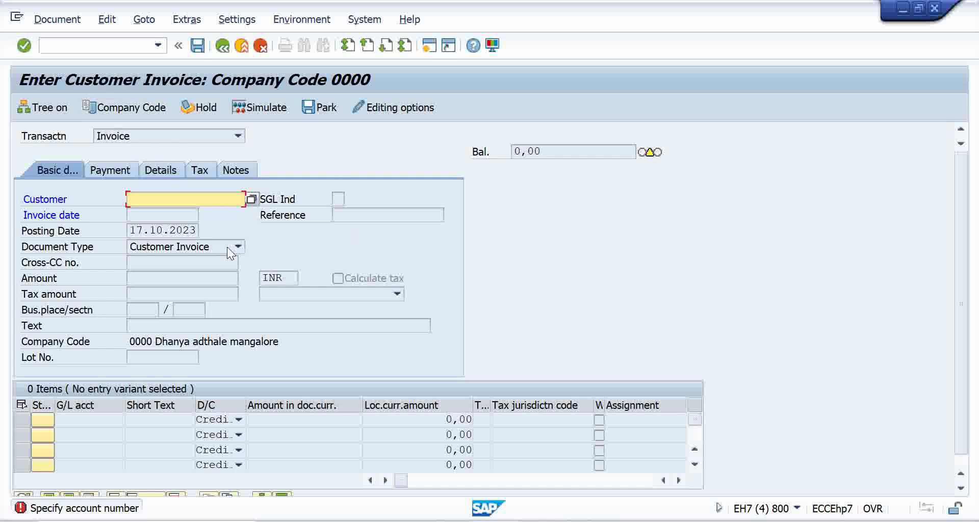
# Switch the current session to the customer credit memo transaction with the command /NFB75.
pyautogui.click(119, 49)
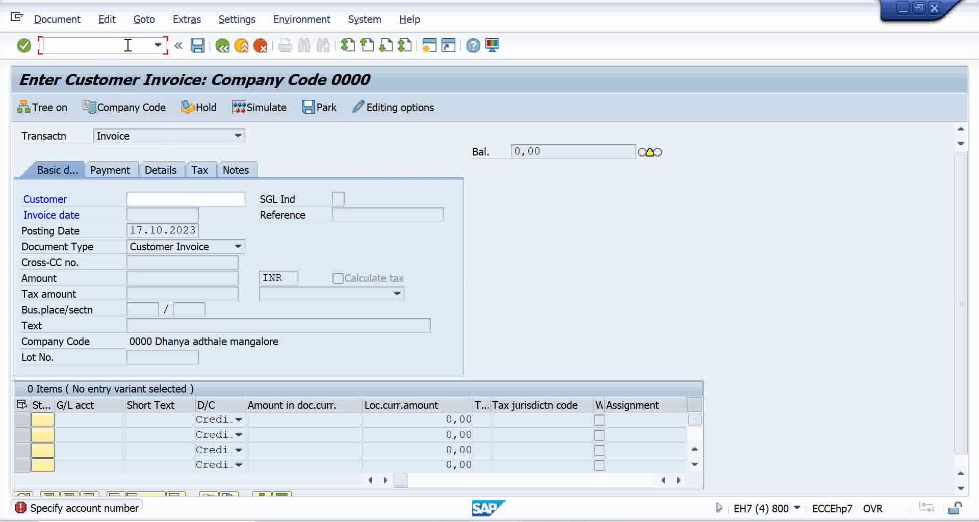
pyautogui.write('/NFB75')
pyautogui.press('Return')
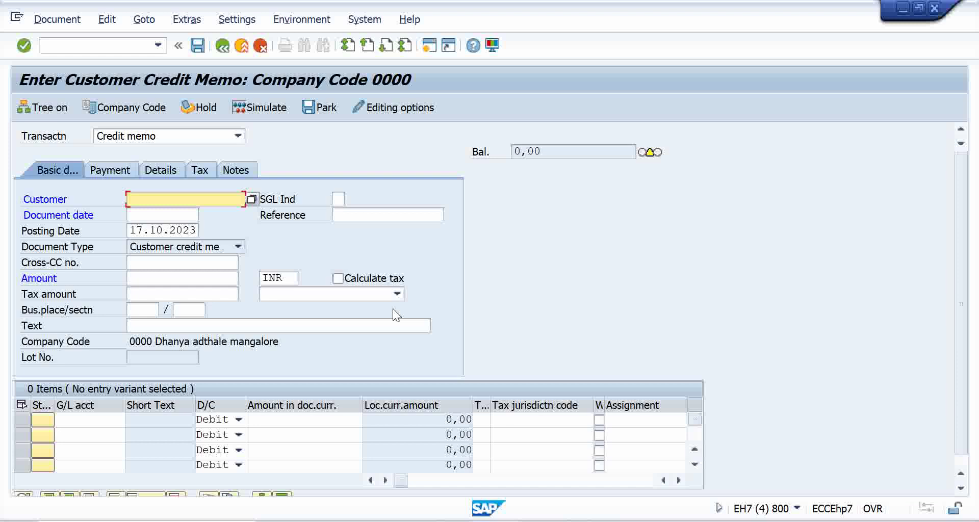
# Open the customer invoice transaction in an additional session with the command /OFB70.
pyautogui.click(120, 48)
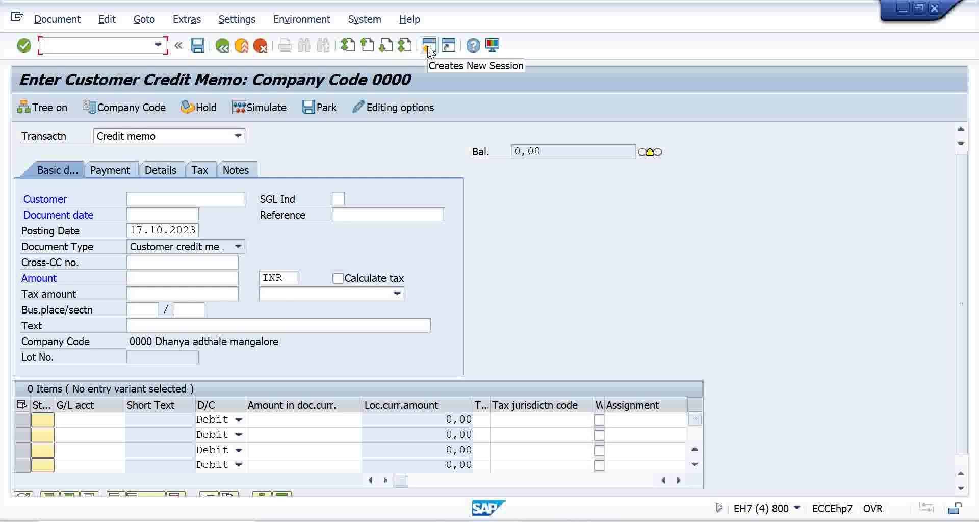
pyautogui.click(127, 46)
pyautogui.write('/')
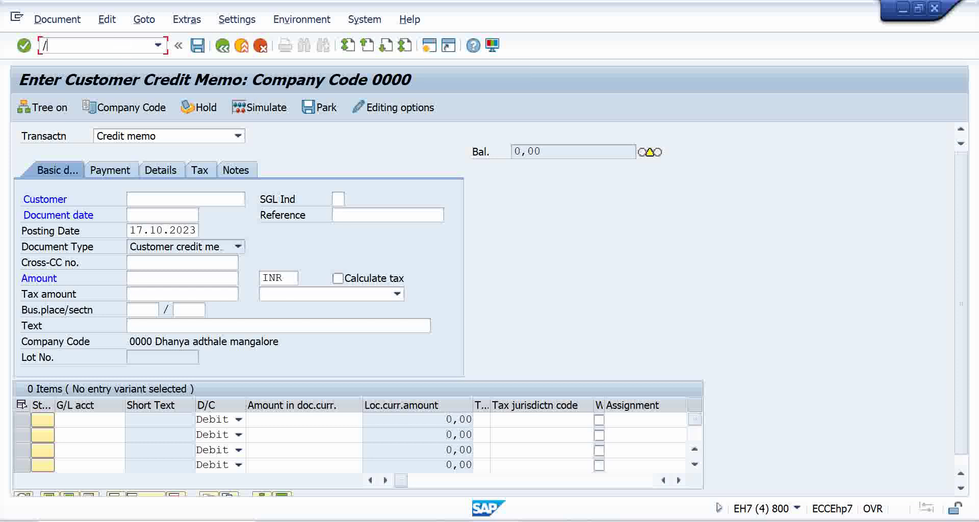
pyautogui.write('OFB70')
pyautogui.press('Return')
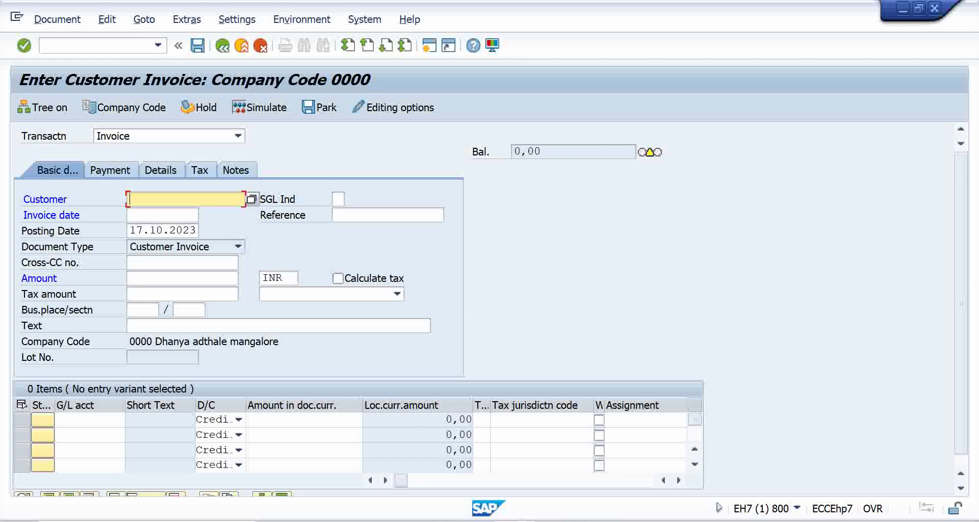
# Switch between the customer invoice and credit memo sessions to compare the two open transactions.
pyautogui.moveTo(473, 521)
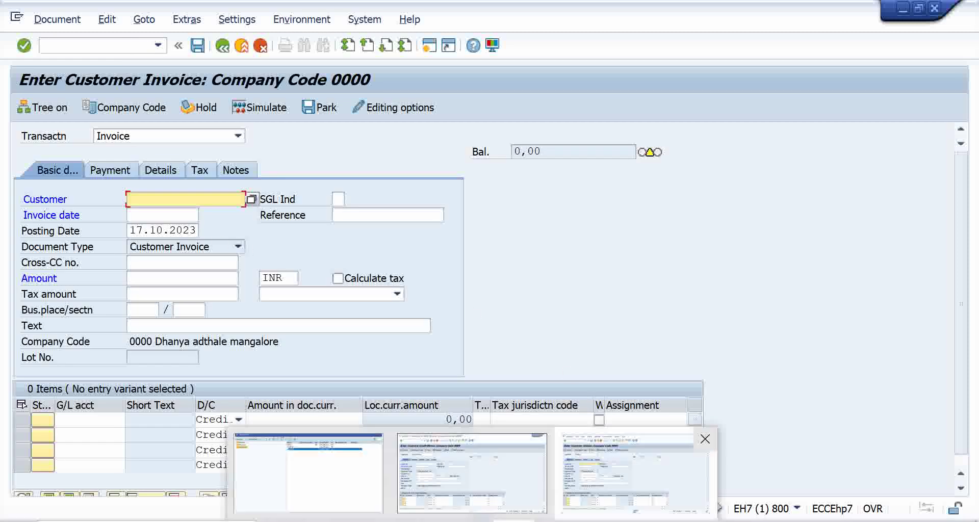
pyautogui.click(626, 470)
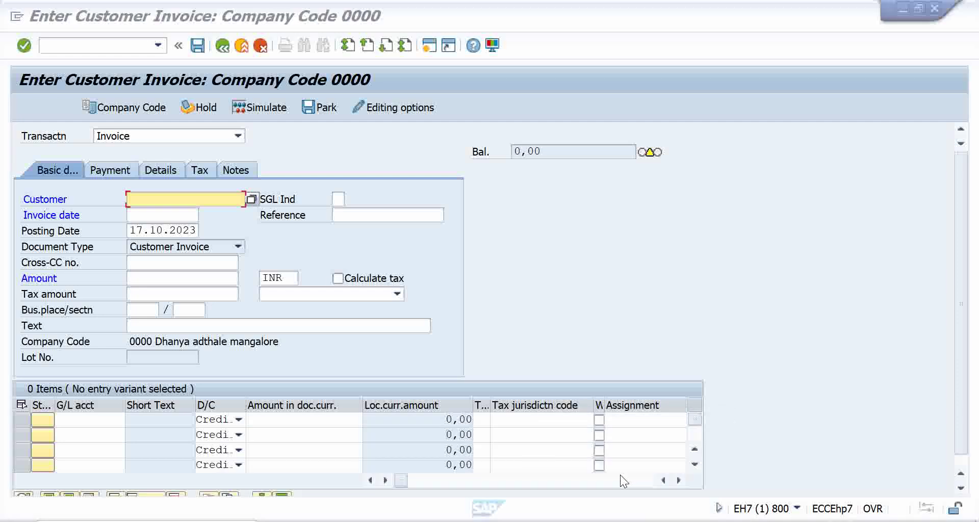
pyautogui.moveTo(472, 521)
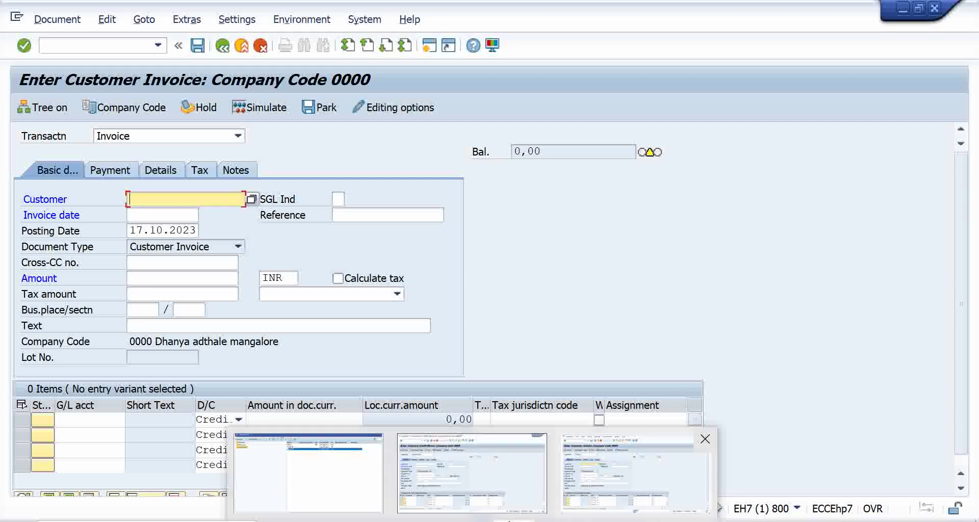
pyautogui.click(472, 473)
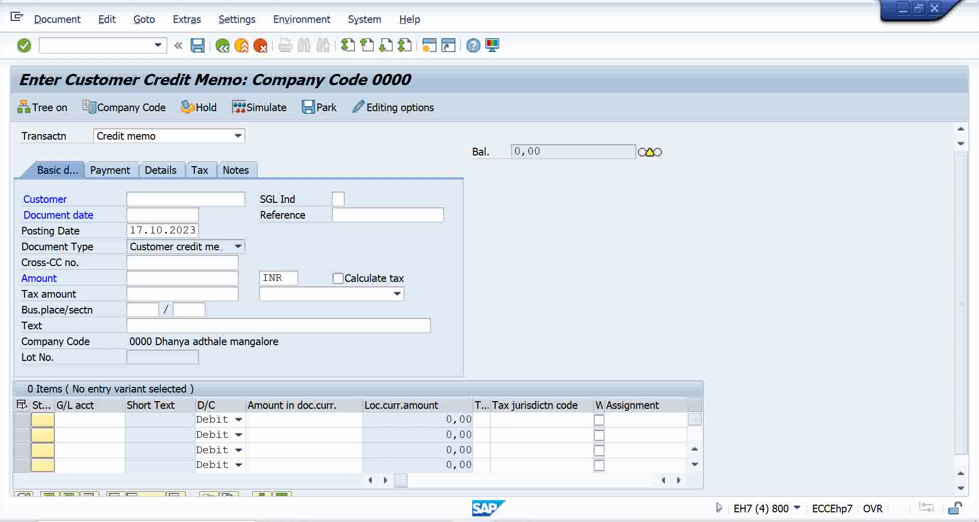
pyautogui.moveTo(473, 521)
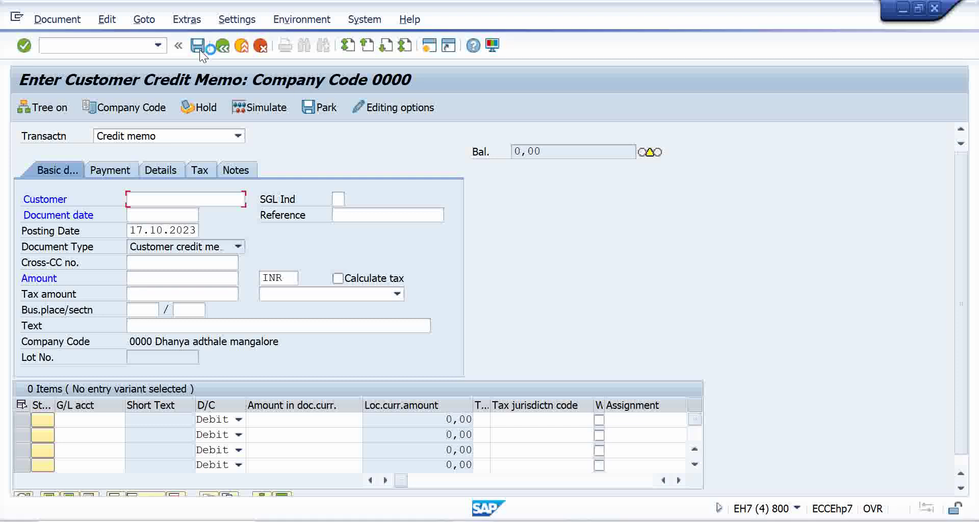
pyautogui.hotkey('alt', 'Tab')
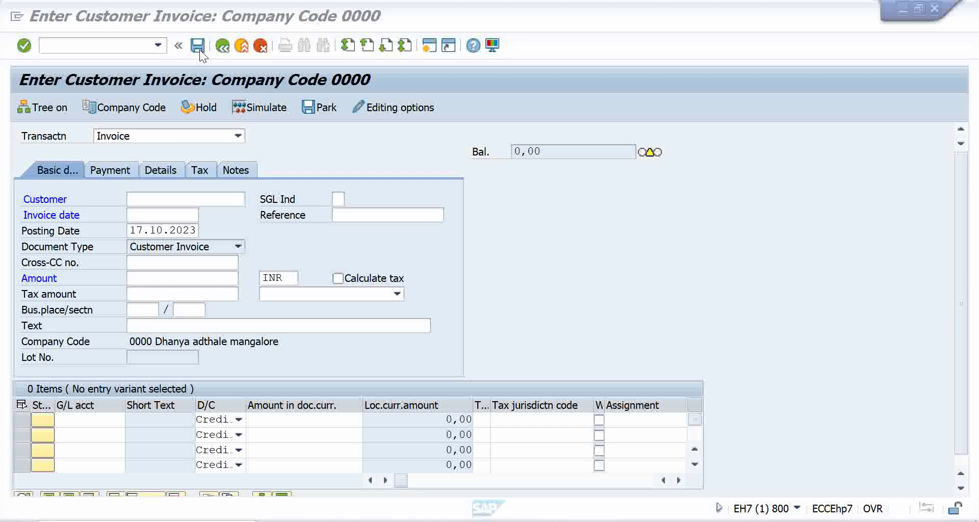
# Fill in the customer invoice with a sample customer code and an amount of 445.
pyautogui.click(197, 43)
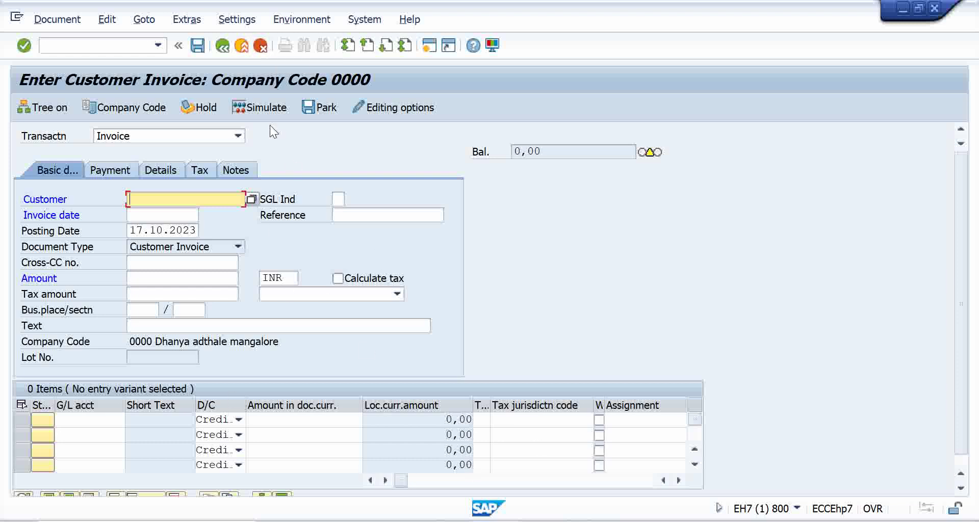
pyautogui.write('CYUDG')
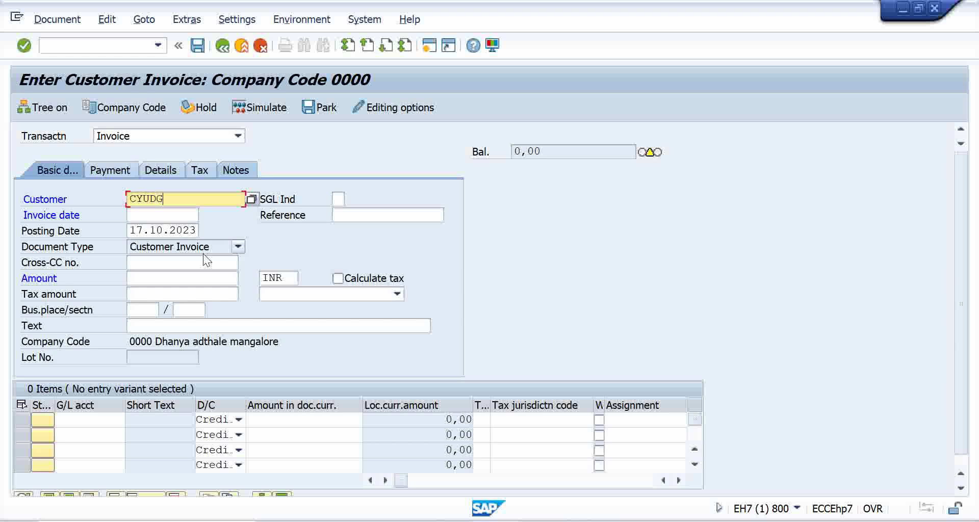
pyautogui.click(190, 276)
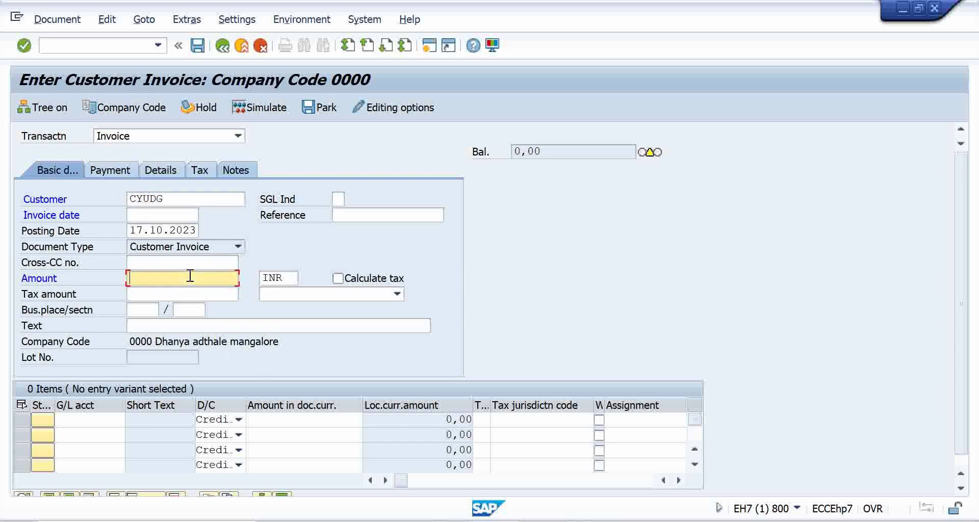
pyautogui.click(185, 260)
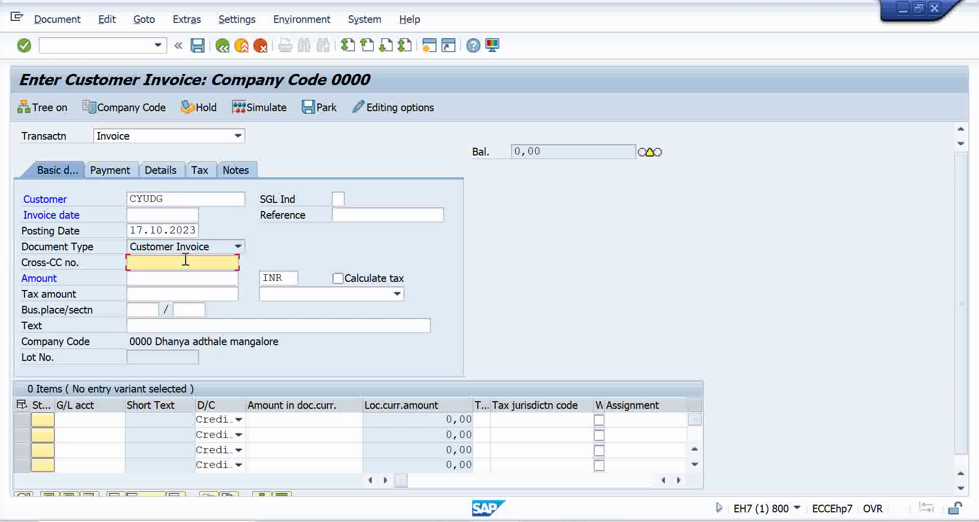
pyautogui.click(176, 278)
pyautogui.write('445')
pyautogui.click(225, 262)
# Discard the unsaved invoice entries and exit the transaction to the SAP Easy Access menu.
pyautogui.click(263, 46)
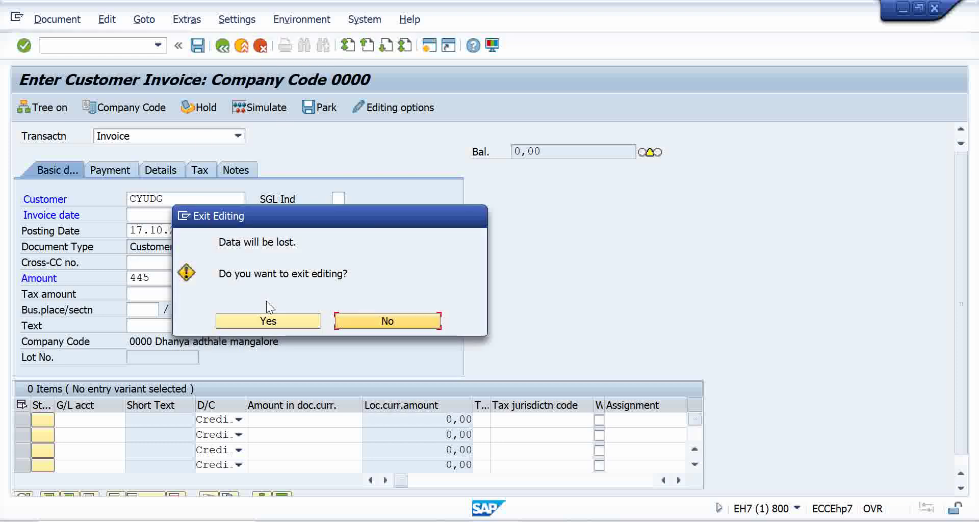
pyautogui.click(270, 321)
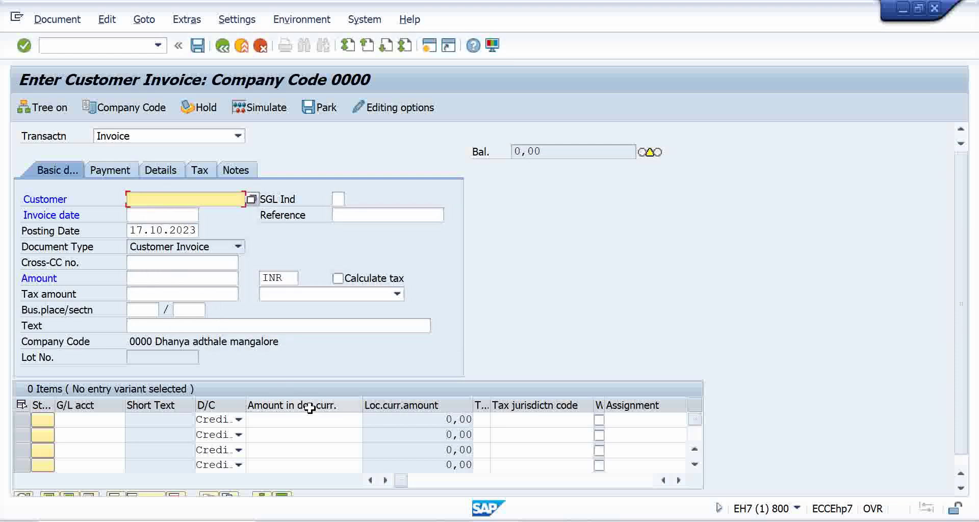
pyautogui.click(242, 46)
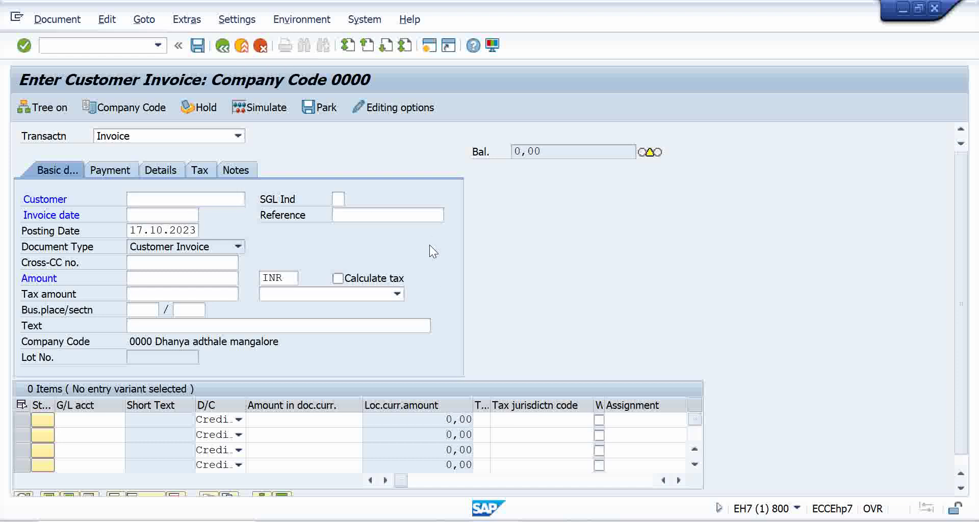
pyautogui.click(287, 319)
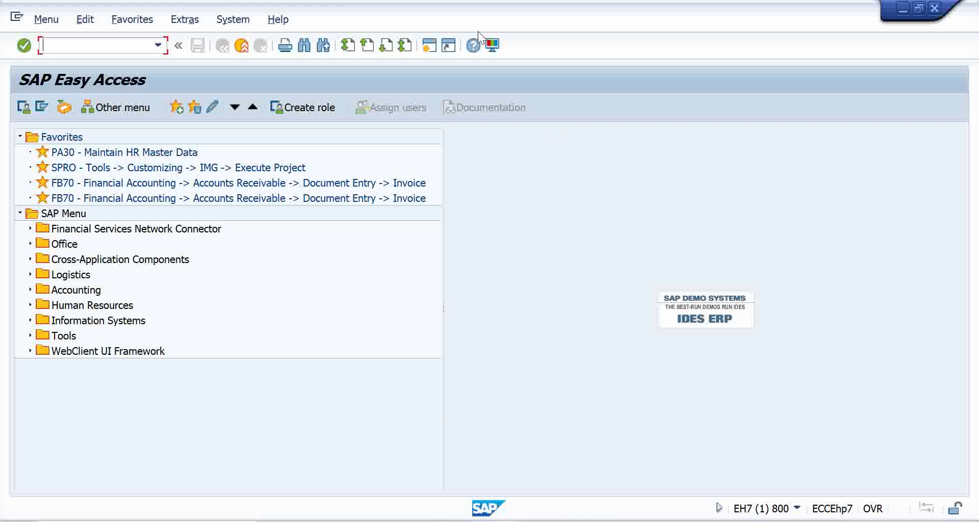
# Open the SAP GUI options and preview the Blue Crystal Theme.
pyautogui.click(493, 45)
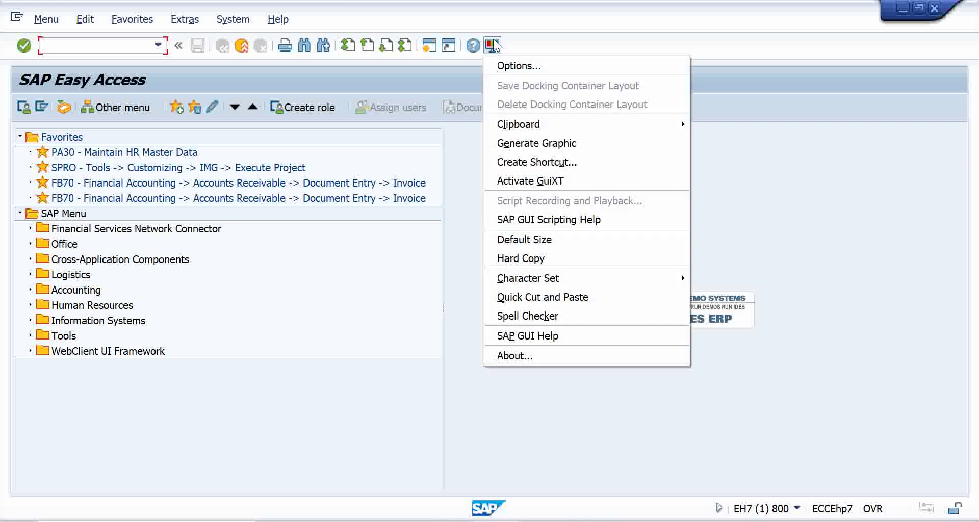
pyautogui.click(530, 65)
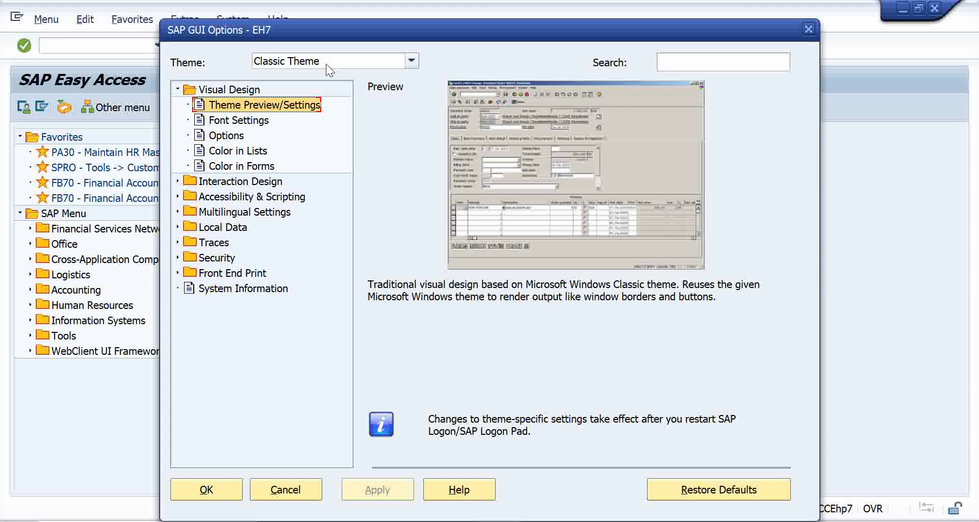
pyautogui.click(320, 63)
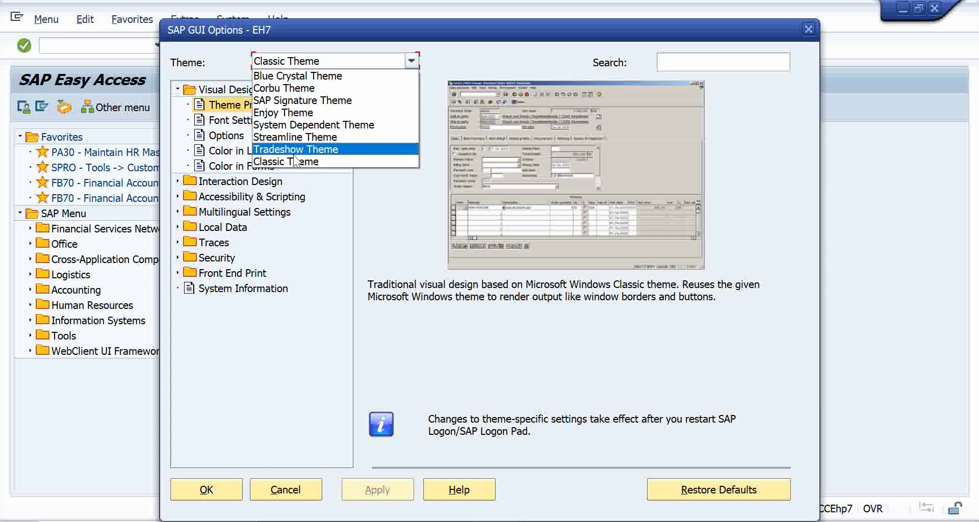
pyautogui.click(302, 75)
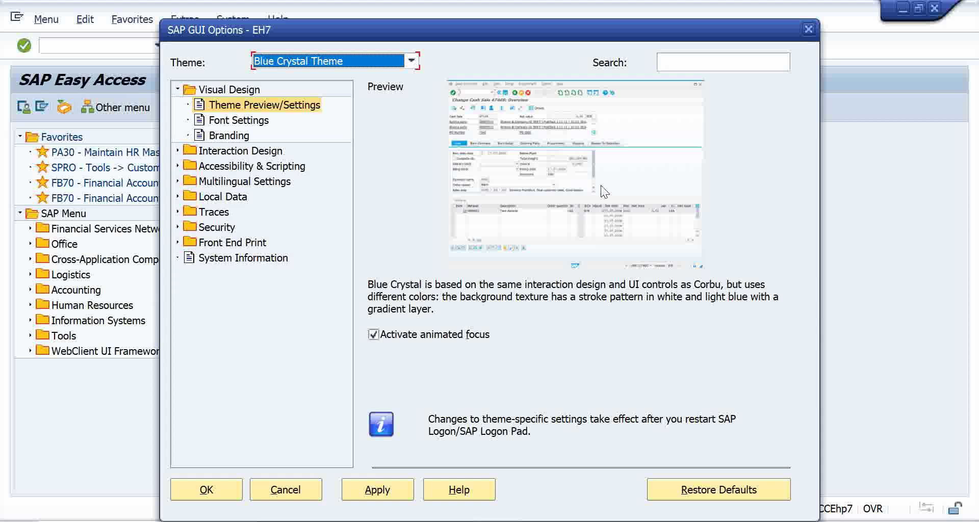
# Preview the Corbu, SAP Signature, Enjoy and System Dependent themes one after another.
pyautogui.click(321, 60)
pyautogui.click(327, 88)
pyautogui.click(348, 59)
pyautogui.click(331, 100)
pyautogui.click(344, 63)
pyautogui.click(300, 112)
pyautogui.click(360, 59)
pyautogui.press('Down')
pyautogui.press('Return')
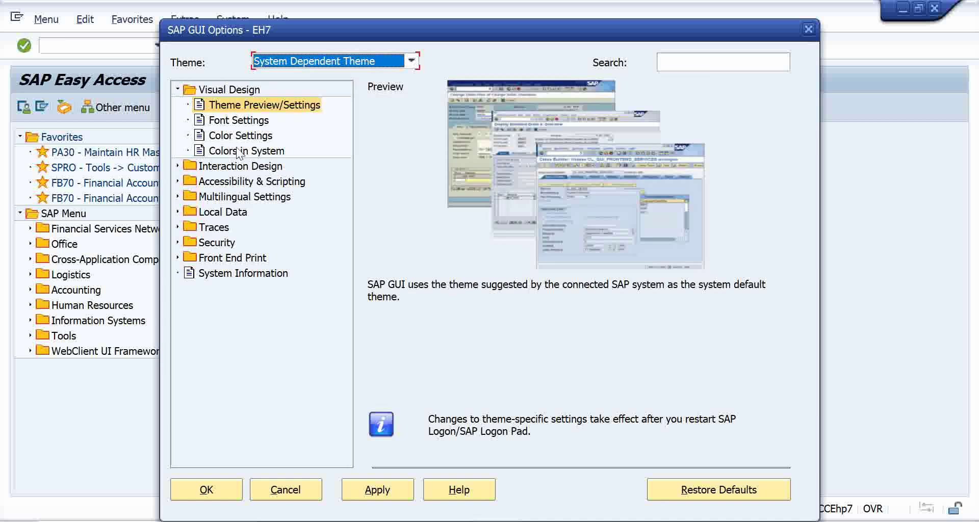
# Review the visual design font settings and the available fixed-width fonts, dismissing the font selection without changes.
pyautogui.click(243, 119)
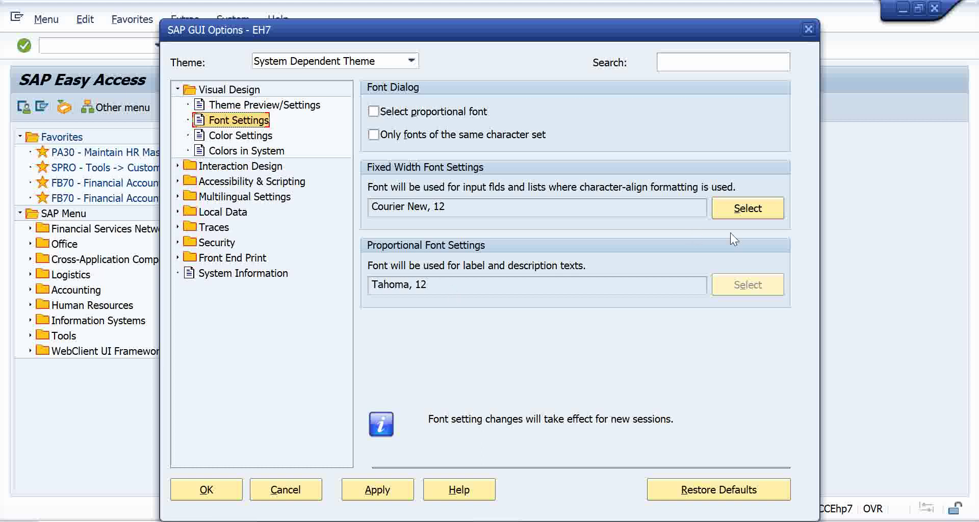
pyautogui.click(750, 207)
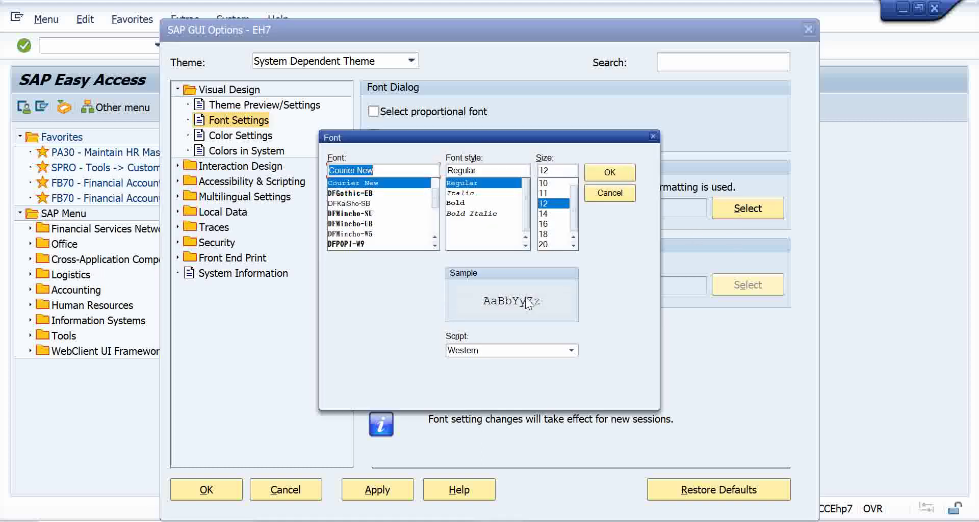
pyautogui.click(615, 190)
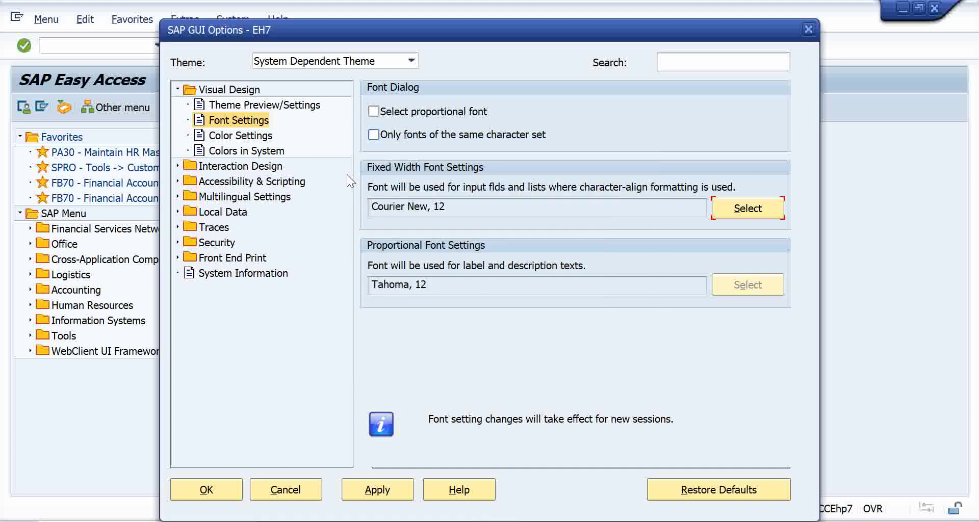
# Review the Local Data history settings, discard the options changes, and check the list of recently entered transaction commands.
pyautogui.click(178, 212)
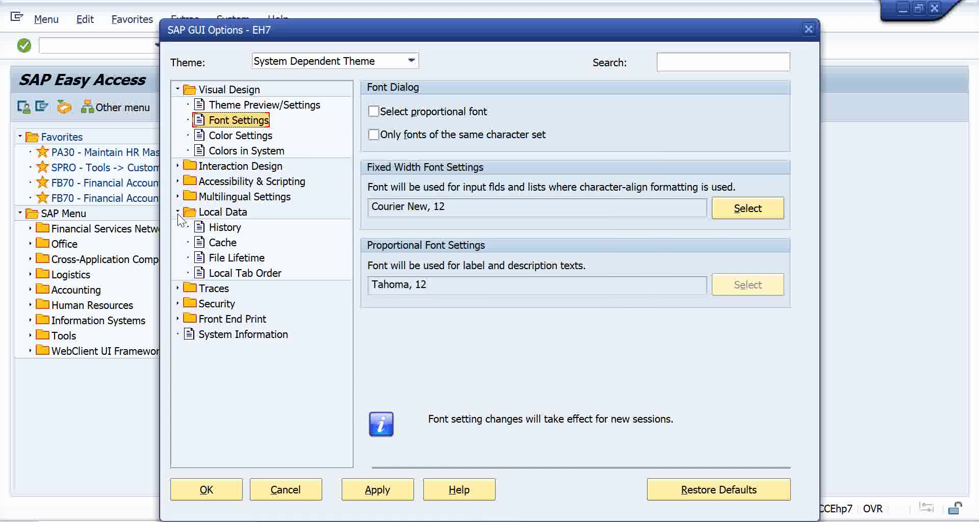
pyautogui.click(220, 226)
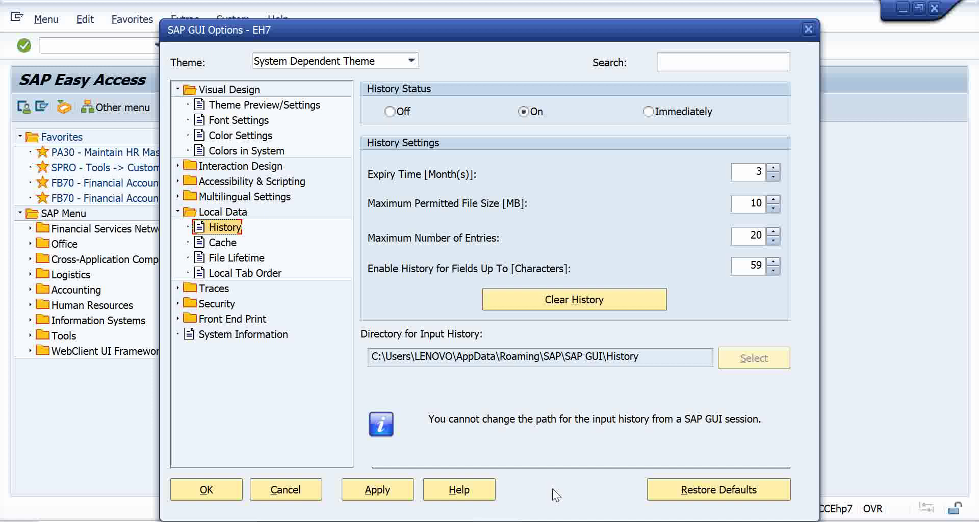
pyautogui.click(298, 491)
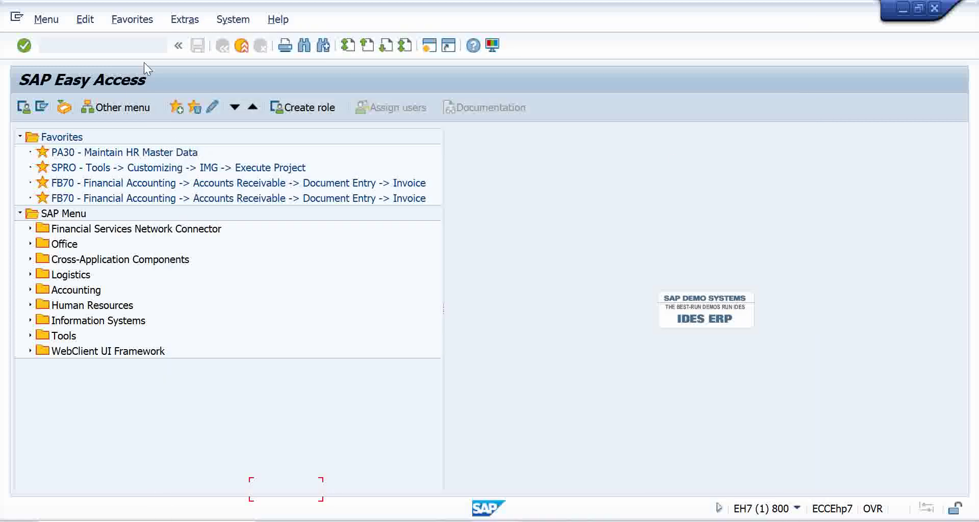
pyautogui.click(159, 44)
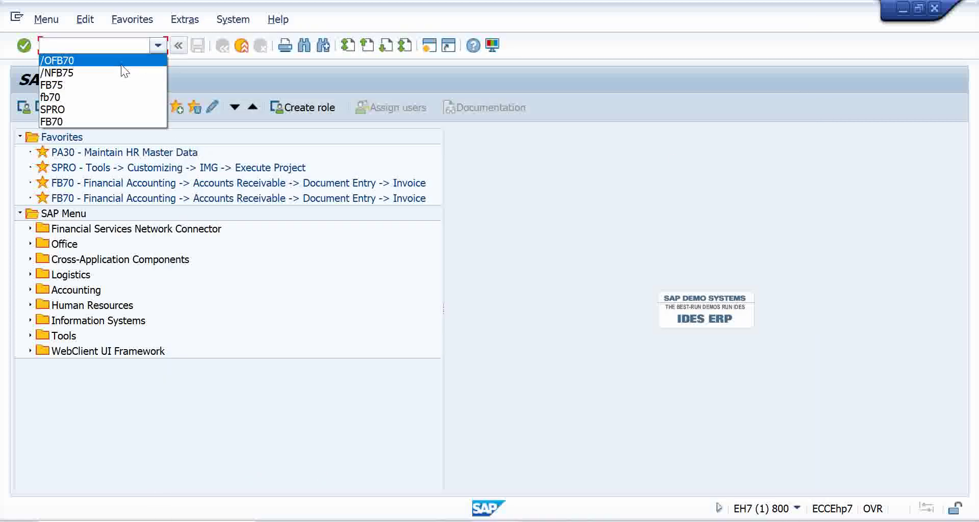
pyautogui.click(100, 44)
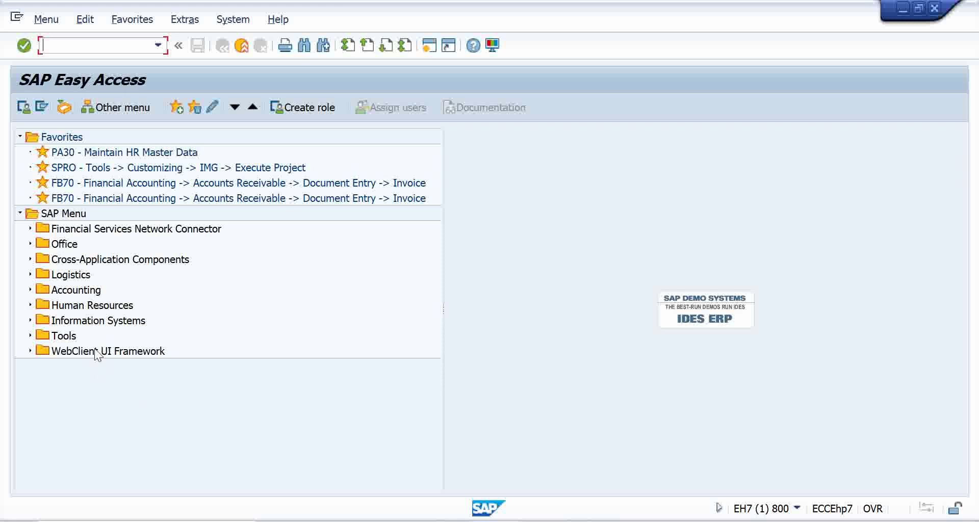
# Expand Tools, Customizing and IMG in the SAP Menu and launch SPRO - Execute Project.
pyautogui.click(29, 336)
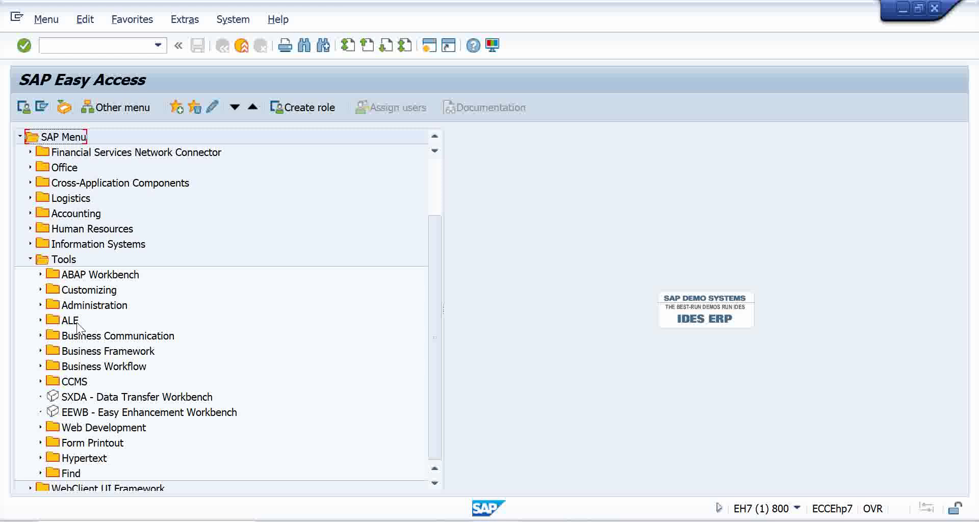
pyautogui.click(40, 289)
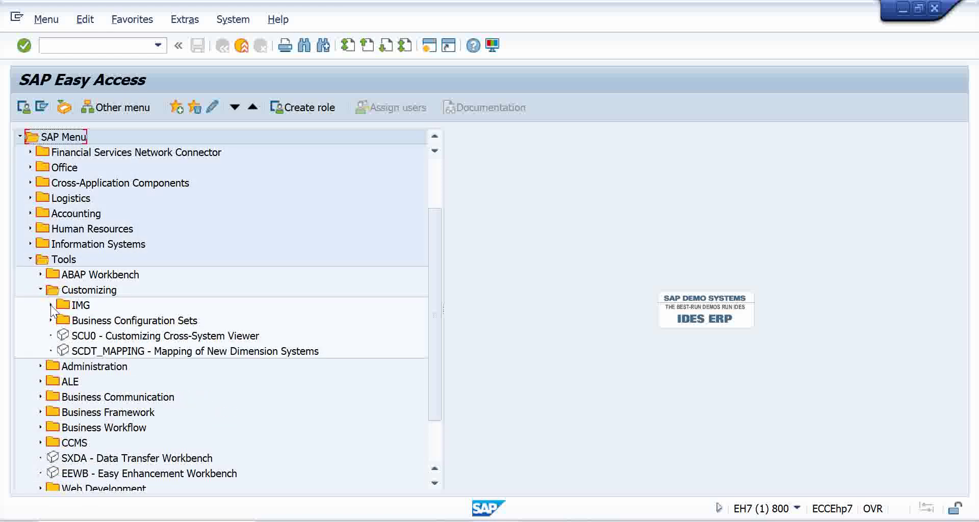
pyautogui.click(50, 304)
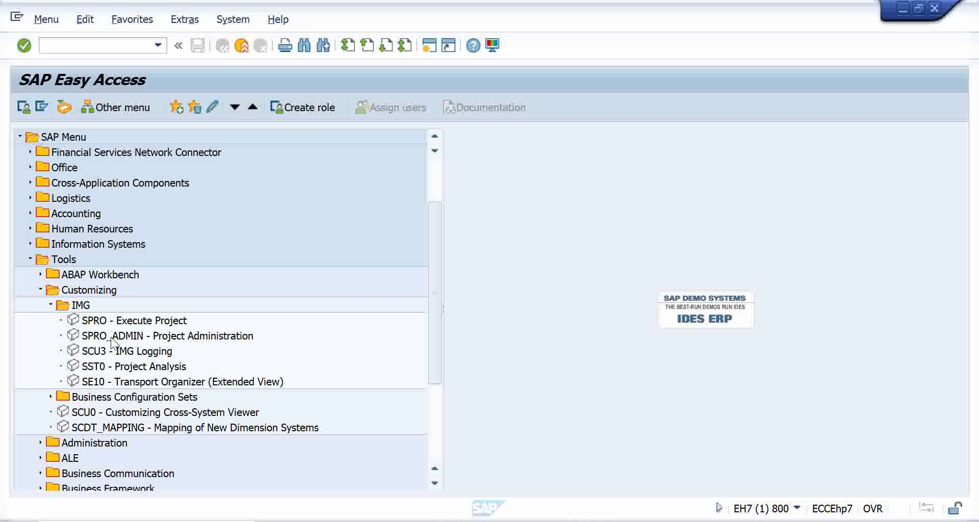
pyautogui.click(127, 321)
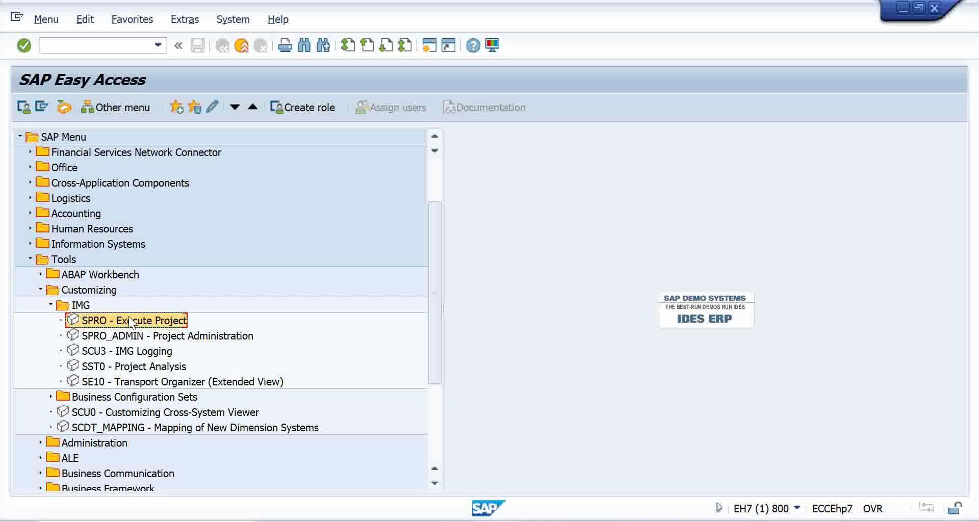
pyautogui.doubleClick(161, 322)
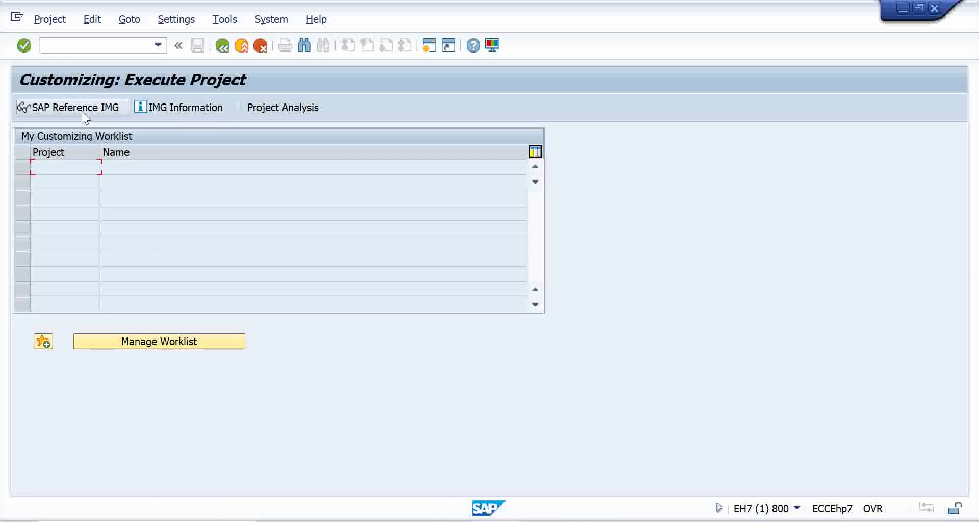
# Display the SAP Reference IMG and locate the Financial Accounting and Financial Accounting (New) nodes.
pyautogui.click(82, 111)
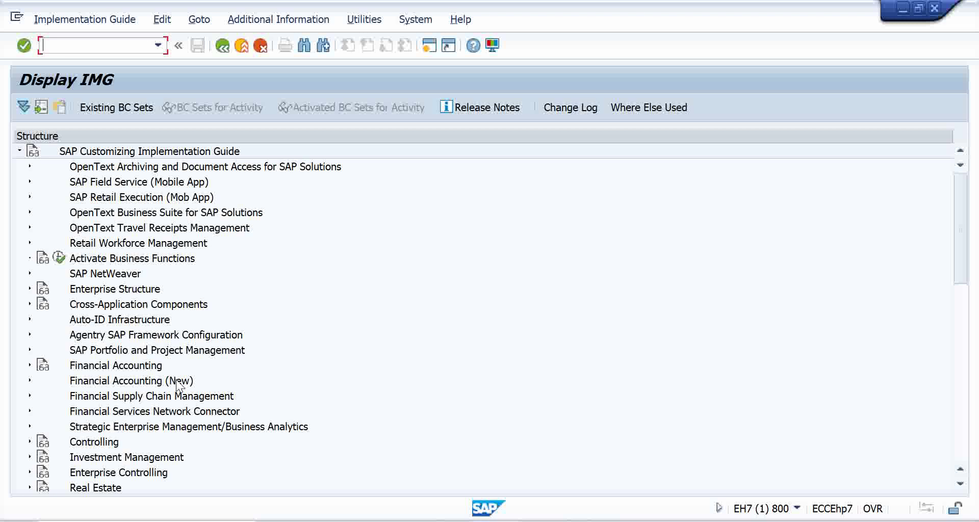
pyautogui.click(150, 365)
pyautogui.click(179, 382)
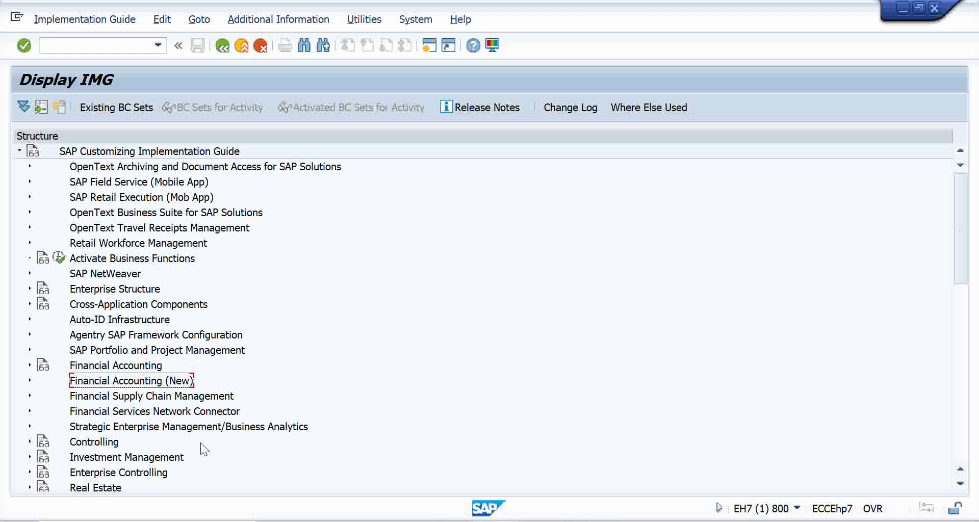
# Return to the SAP Easy Access menu and collapse the IMG, Customizing, Tools and Favorites folders.
pyautogui.press('F3')
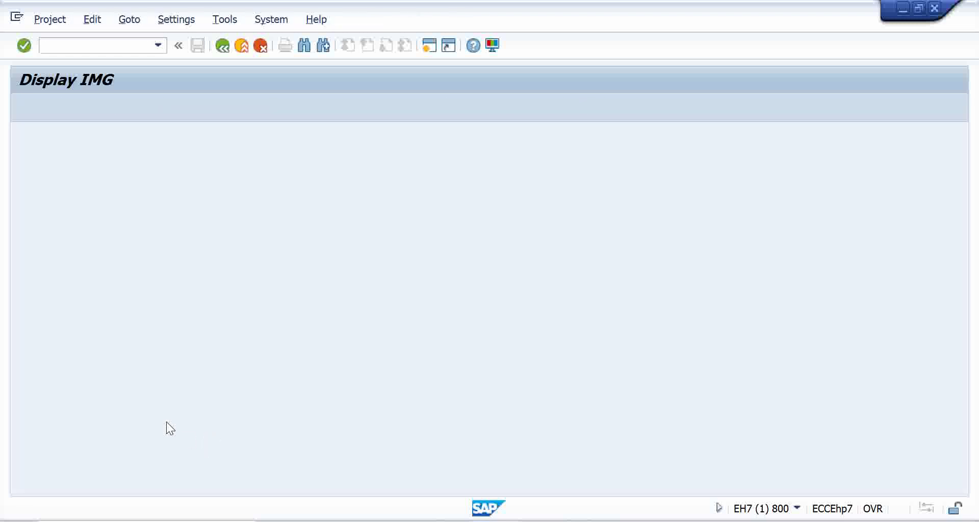
pyautogui.press('F3')
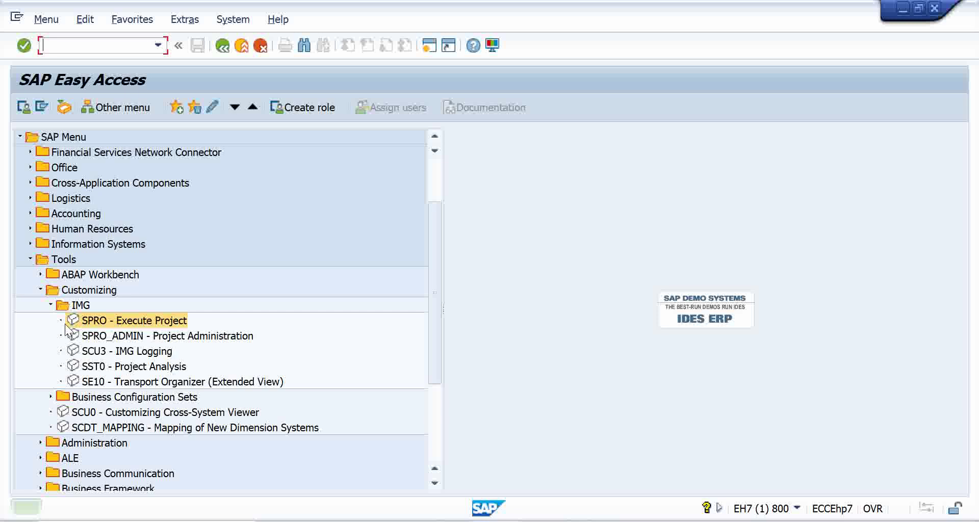
pyautogui.click(51, 305)
pyautogui.click(40, 289)
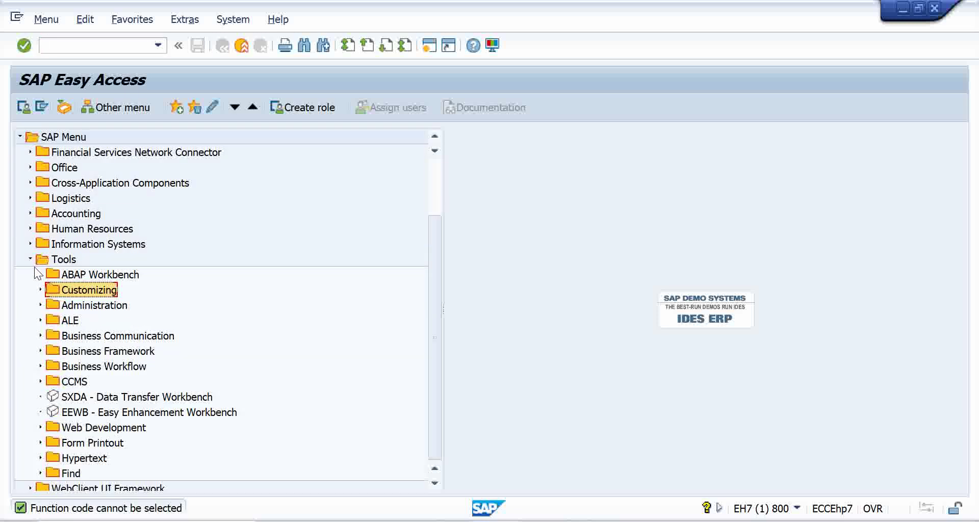
pyautogui.click(31, 261)
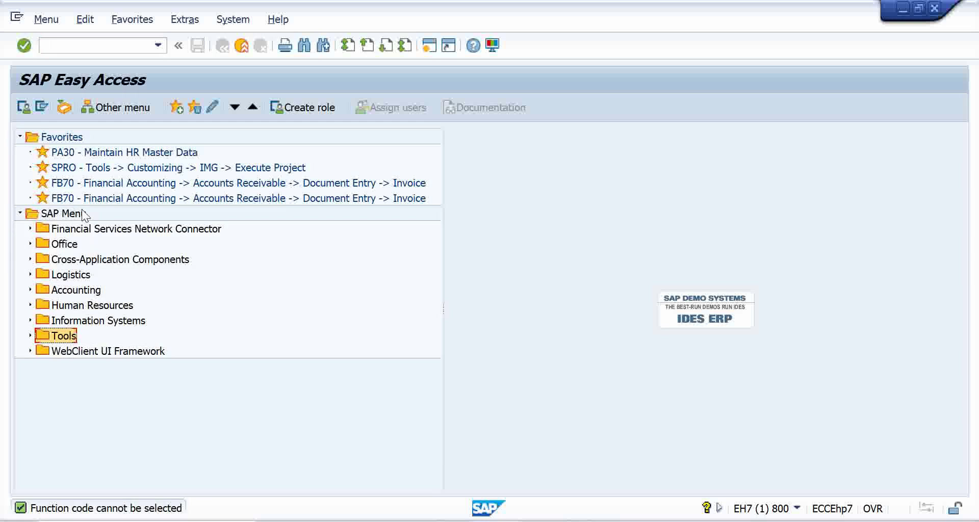
pyautogui.click(21, 136)
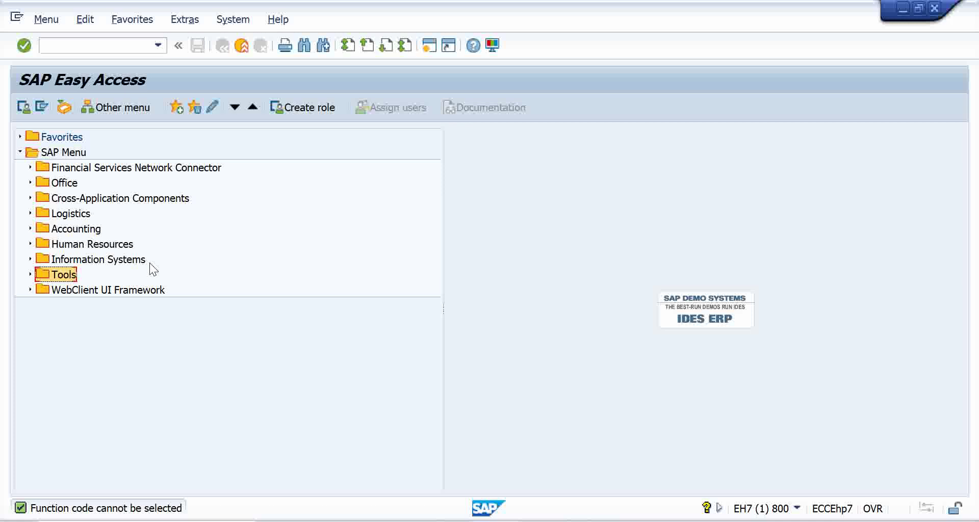